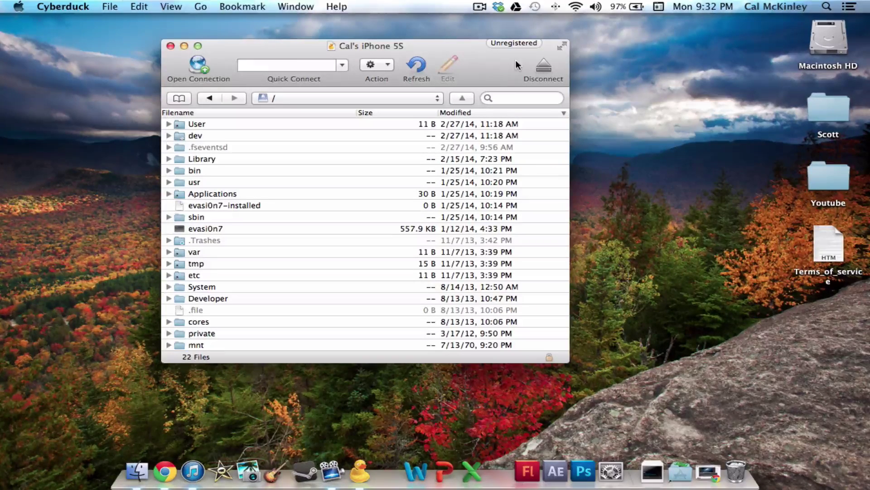
# Step: Reposition the Cyberduck file browser window on screen
pyautogui.moveTo(489, 57)
pyautogui.mouseDown()
pyautogui.moveTo(485, 75)
pyautogui.moveTo(492, 60)
pyautogui.mouseUp()
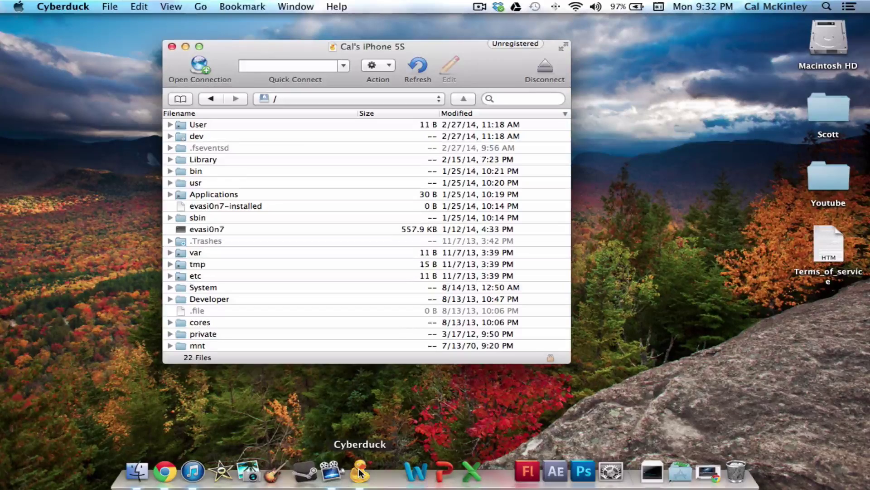
pyautogui.moveTo(483, 62); pyautogui.dragTo(485, 82)
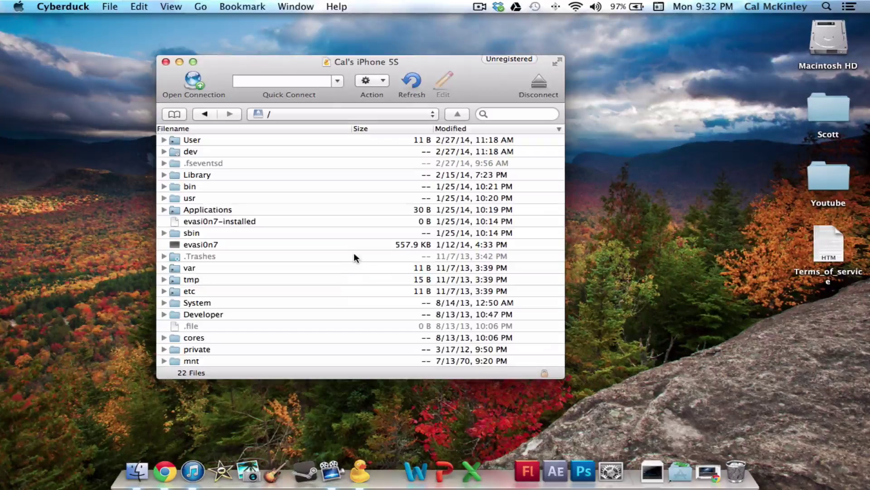
pyautogui.moveTo(476, 70); pyautogui.dragTo(524, 75)
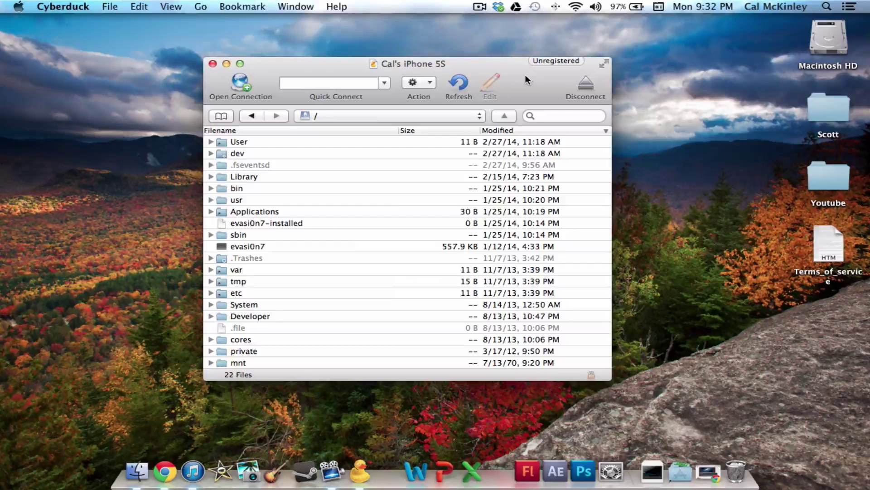
pyautogui.moveTo(526, 76)
pyautogui.mouseDown()
pyautogui.moveTo(511, 97)
pyautogui.moveTo(521, 80)
pyautogui.mouseUp()
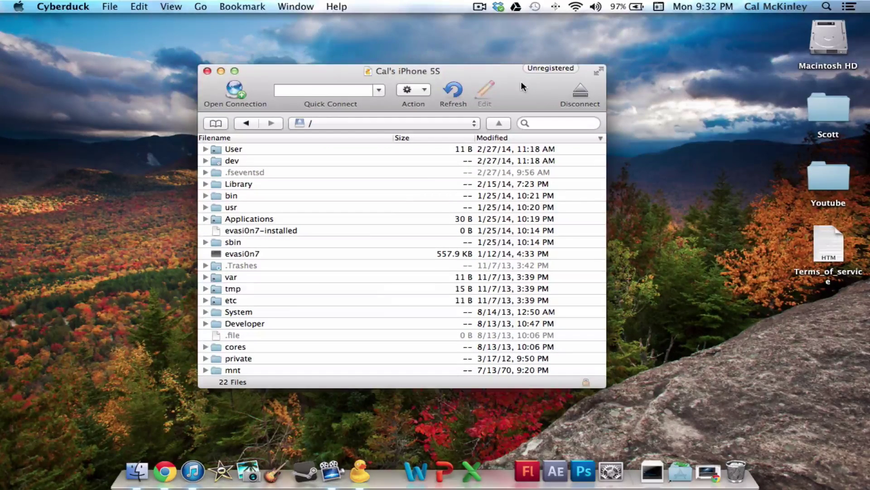
pyautogui.moveTo(520, 83); pyautogui.dragTo(499, 69)
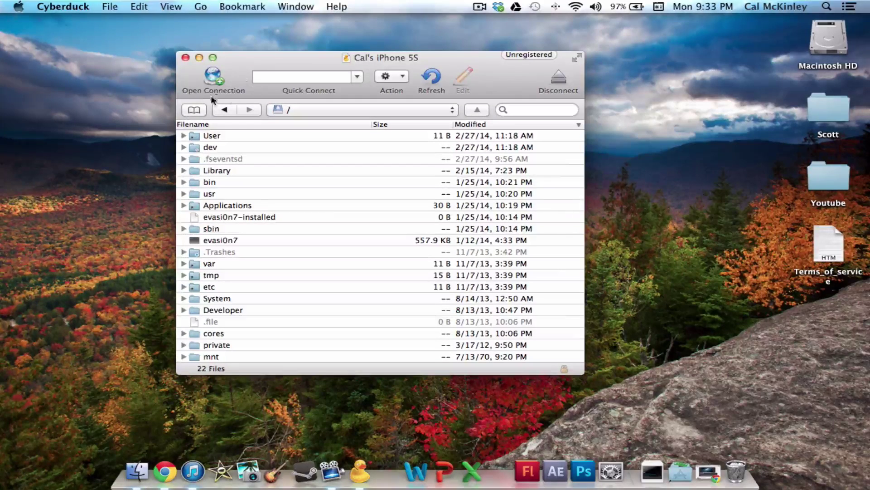
# Step: Start a new SFTP connection on port 22, ready to enter the server address
pyautogui.click(213, 77)
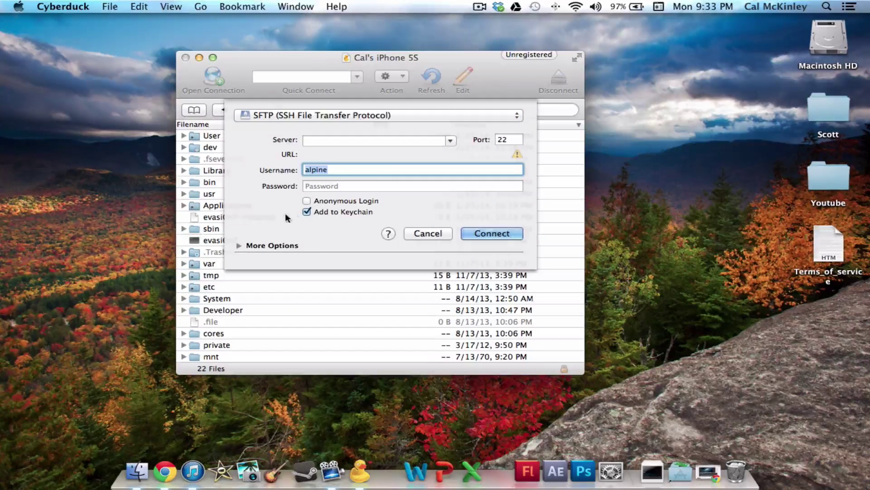
pyautogui.click(507, 116)
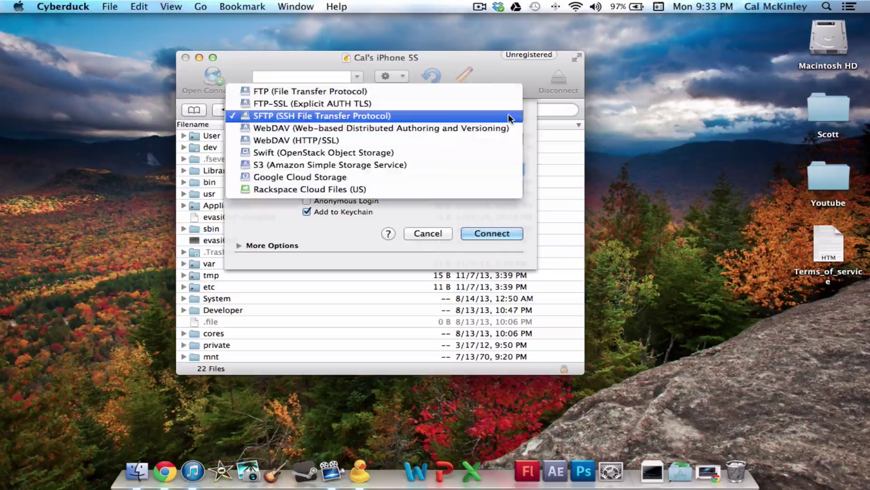
pyautogui.click(423, 115)
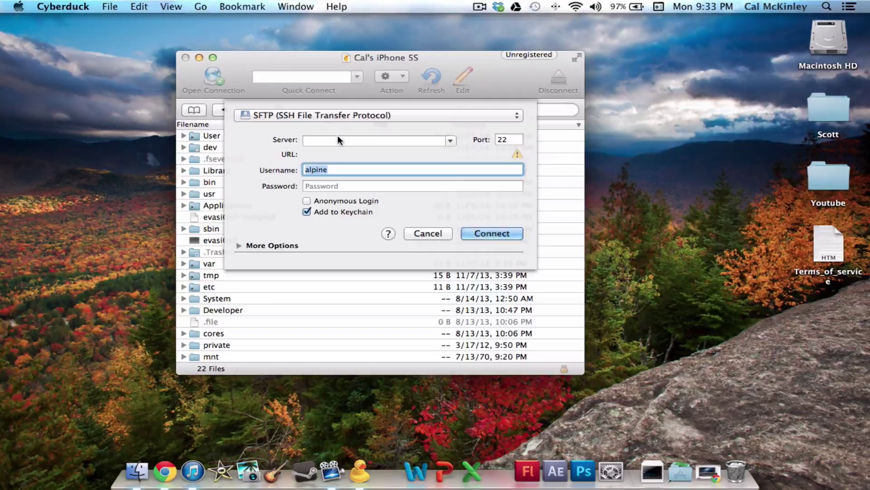
pyautogui.click(320, 139)
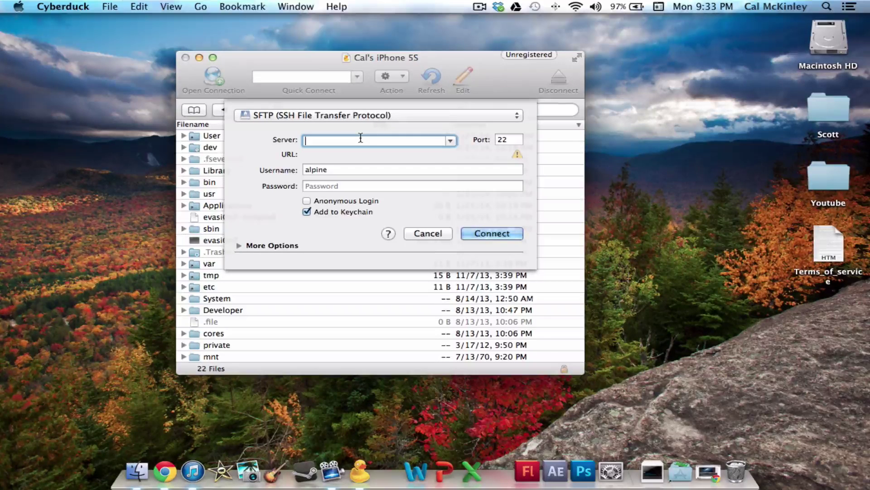
# Step: Type server address 10.0.22, clear it again, and check the port value 22
pyautogui.write('10.0.')
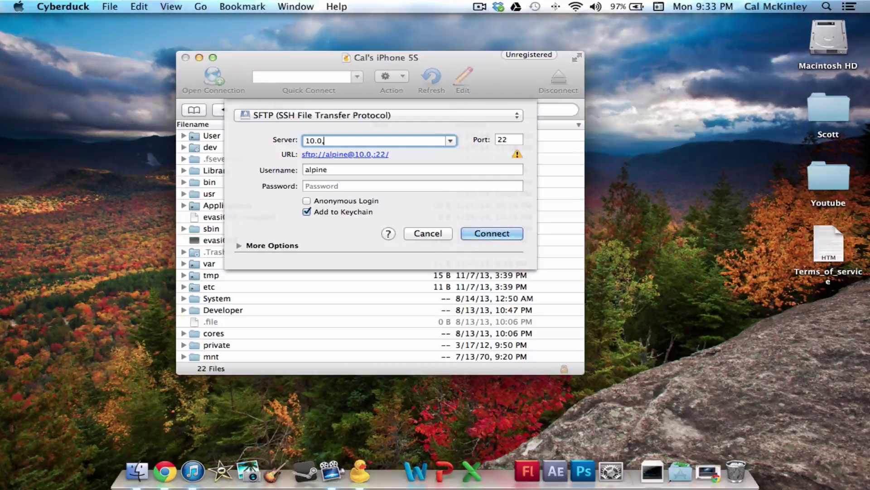
pyautogui.write('22')
pyautogui.press('super+a')
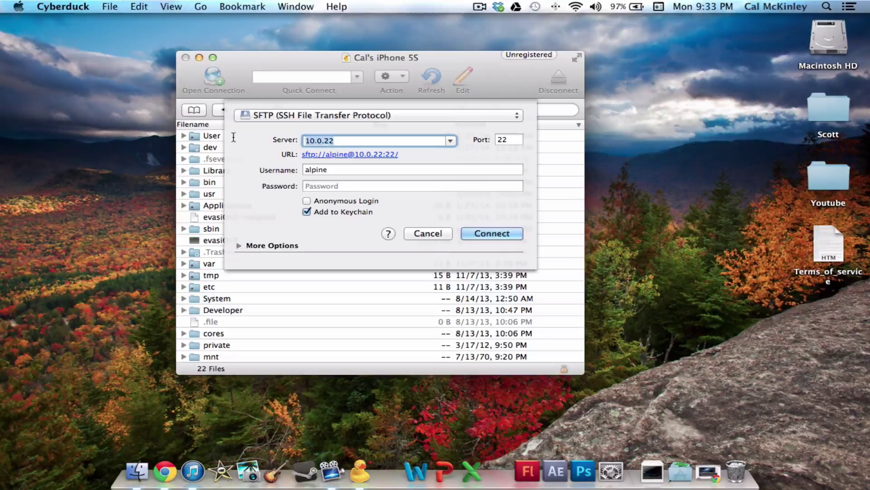
pyautogui.press('BackSpace')
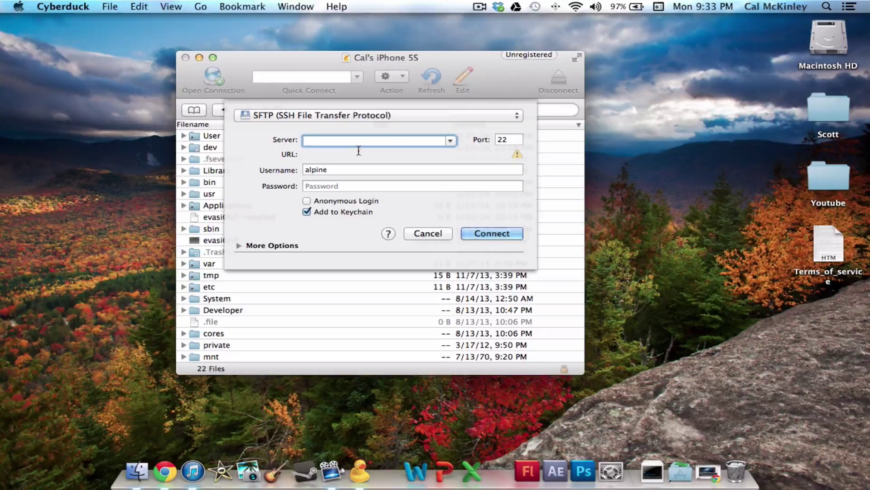
pyautogui.click(514, 139)
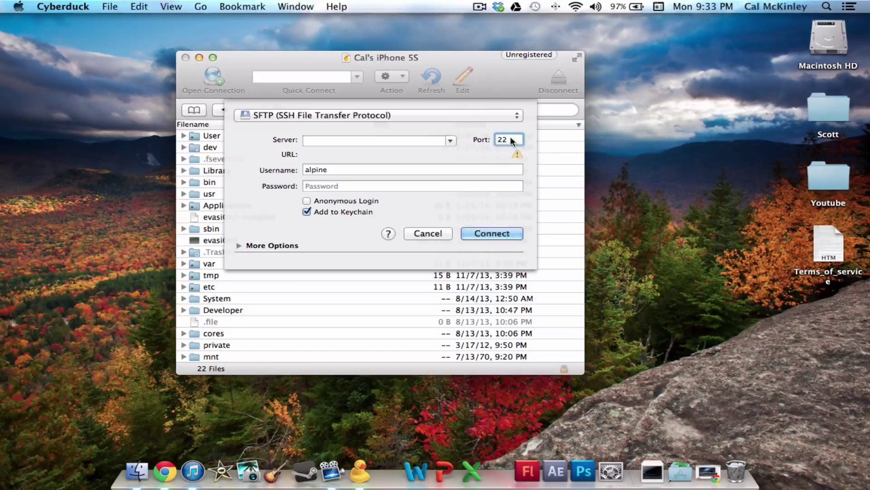
pyautogui.doubleClick(516, 139)
pyautogui.click(516, 139)
pyautogui.press('Tab')
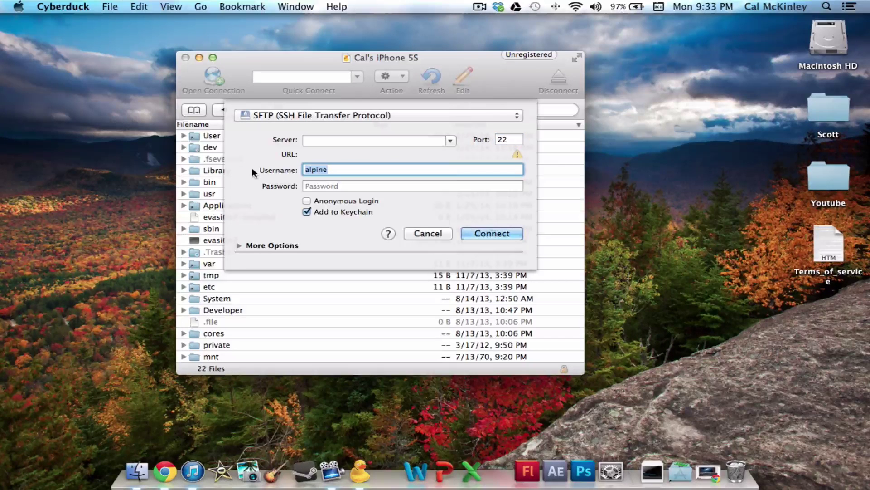
# Step: Enter username root and the device password, then cancel the form without connecting
pyautogui.write('ro')
pyautogui.press('BackSpace')
pyautogui.press('BackSpace')
pyautogui.write('root')
pyautogui.click(334, 187)
pyautogui.write('alp')
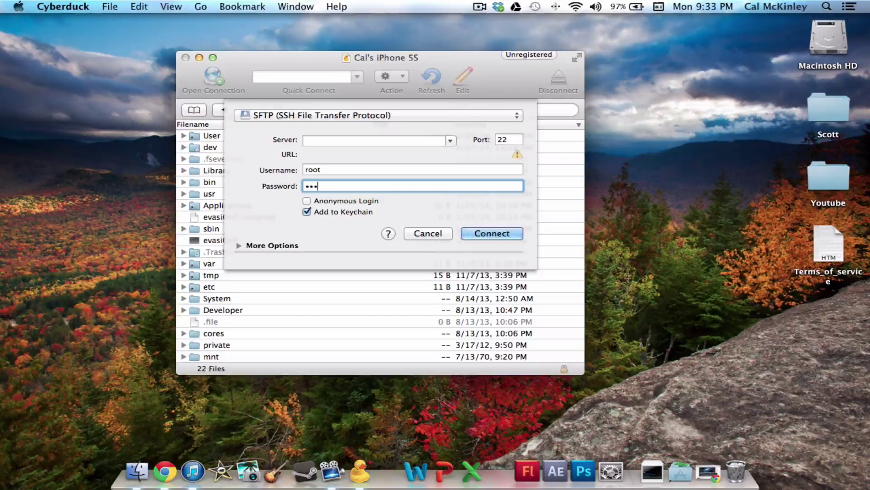
pyautogui.write('ine')
pyautogui.click(336, 171)
pyautogui.click(356, 187)
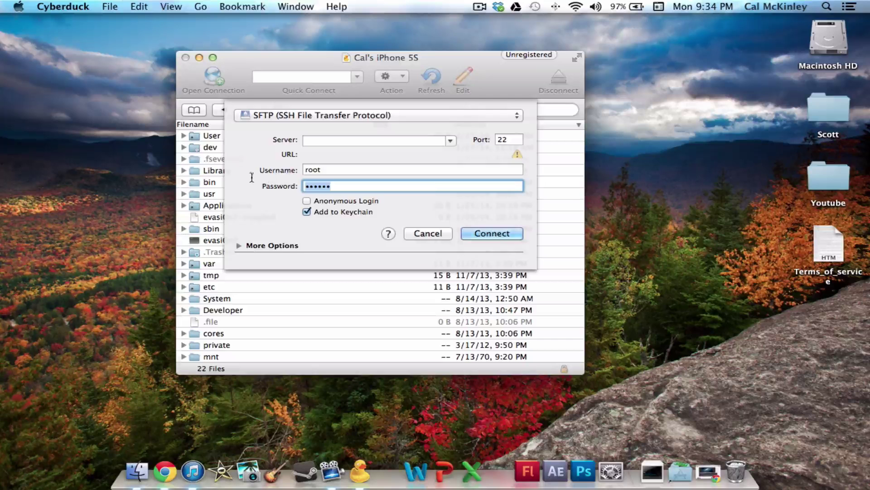
pyautogui.click(334, 170)
pyautogui.press('Tab')
pyautogui.click(361, 187)
pyautogui.click(358, 171)
pyautogui.click(357, 188)
pyautogui.click(426, 233)
# Step: Check the path menu and keep the browser on the iPhone's root folder of 22 items
pyautogui.moveTo(259, 58); pyautogui.dragTo(257, 45)
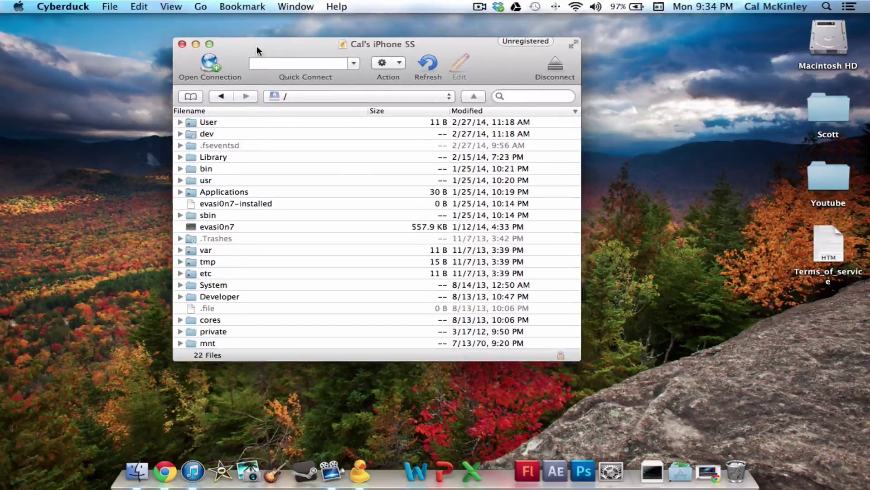
pyautogui.click(336, 95)
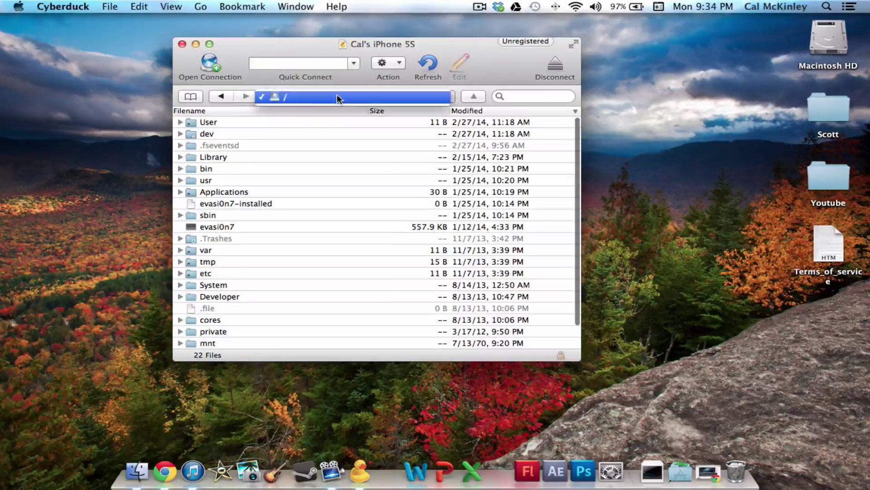
pyautogui.click(239, 130)
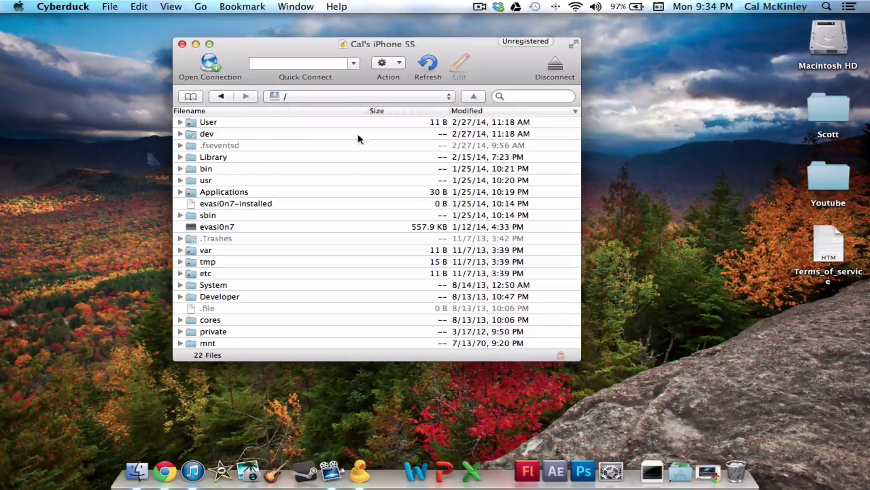
pyautogui.scroll(-3, 268, 150)
pyautogui.scroll(3, 233, 272)
pyautogui.click(426, 94)
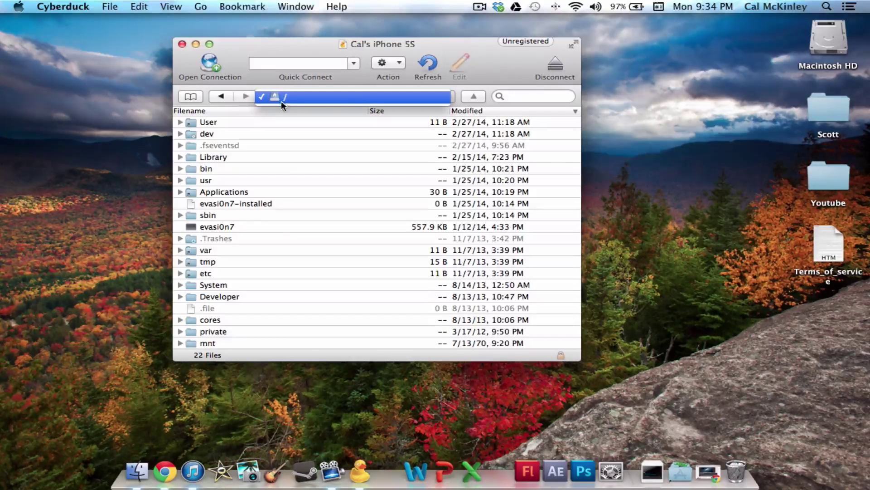
pyautogui.click(306, 96)
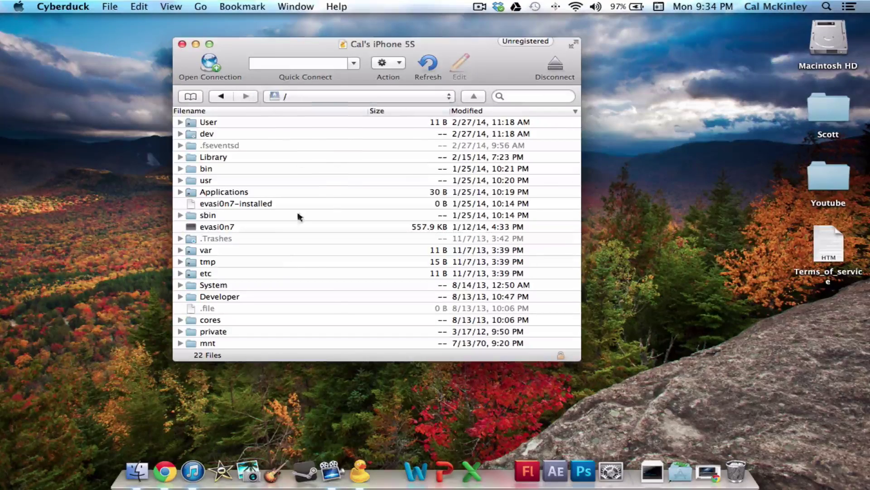
pyautogui.scroll(-3, 281, 190)
pyautogui.scroll(4, 272, 184)
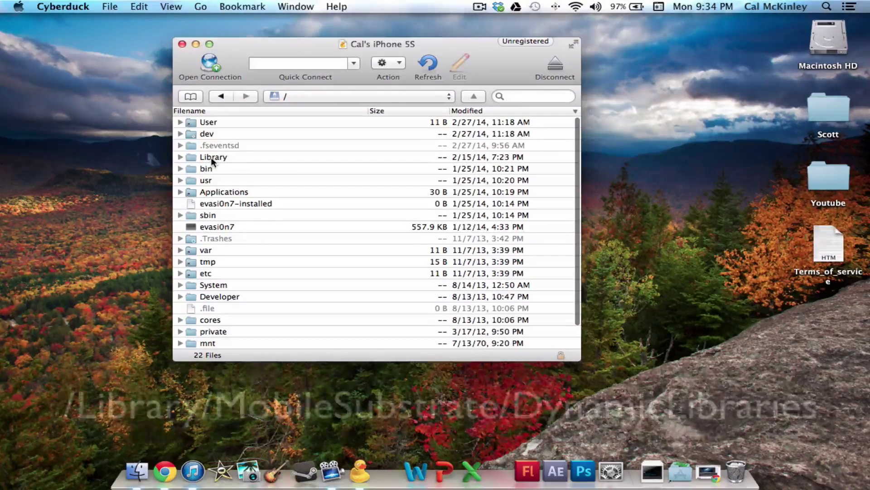
# Step: Go into Library > MobileSubstrate > DynamicLibraries and scroll its 21 files, including CyDelete7.dylib
pyautogui.doubleClick(211, 156)
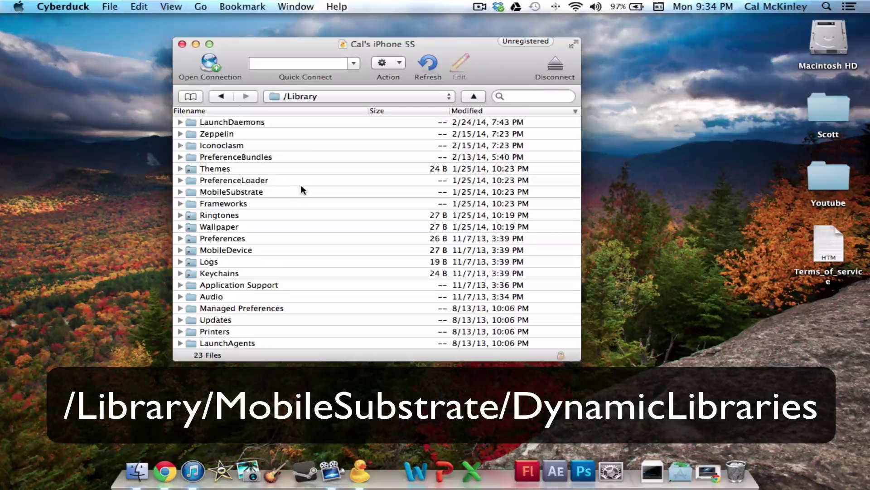
pyautogui.doubleClick(229, 192)
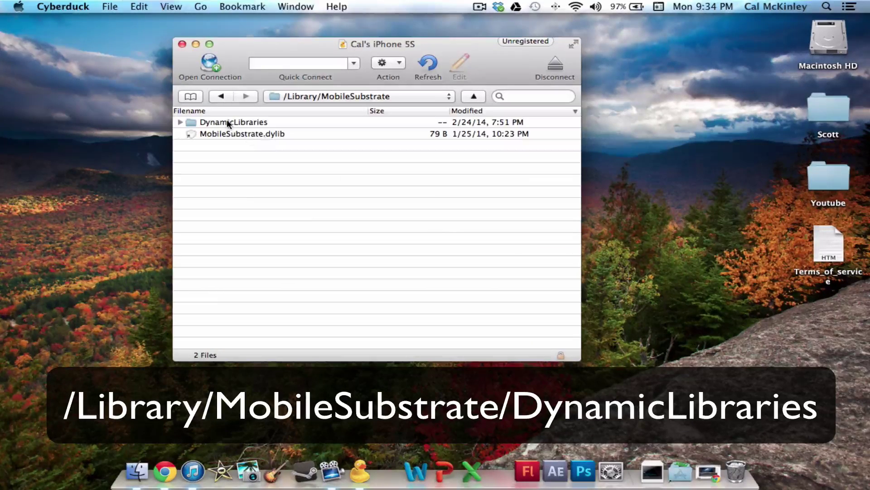
pyautogui.doubleClick(229, 122)
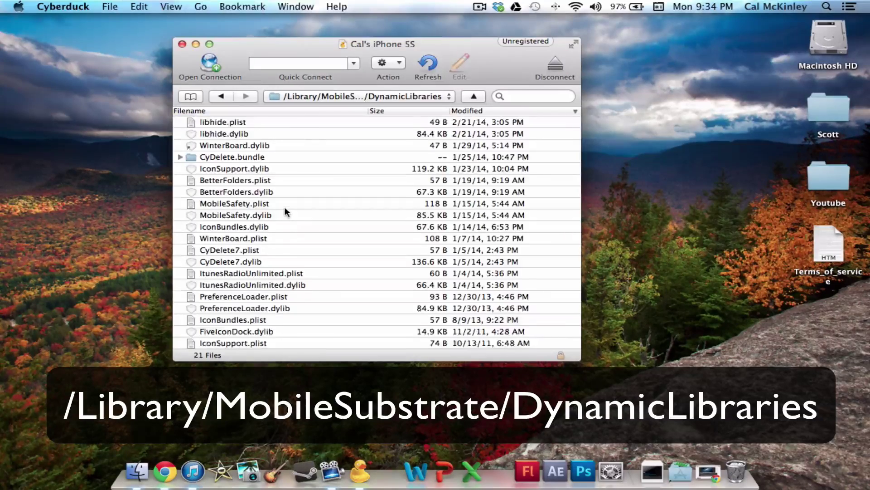
pyautogui.scroll(-2, 286, 211)
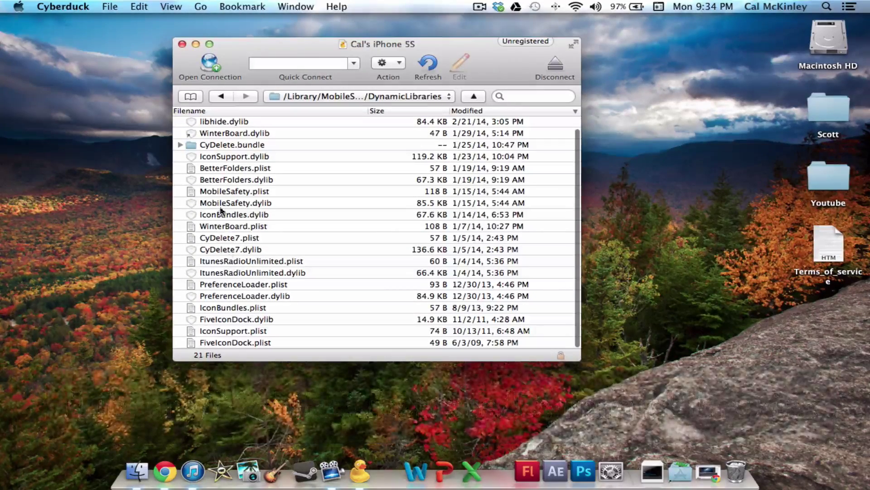
pyautogui.scroll(2, 254, 335)
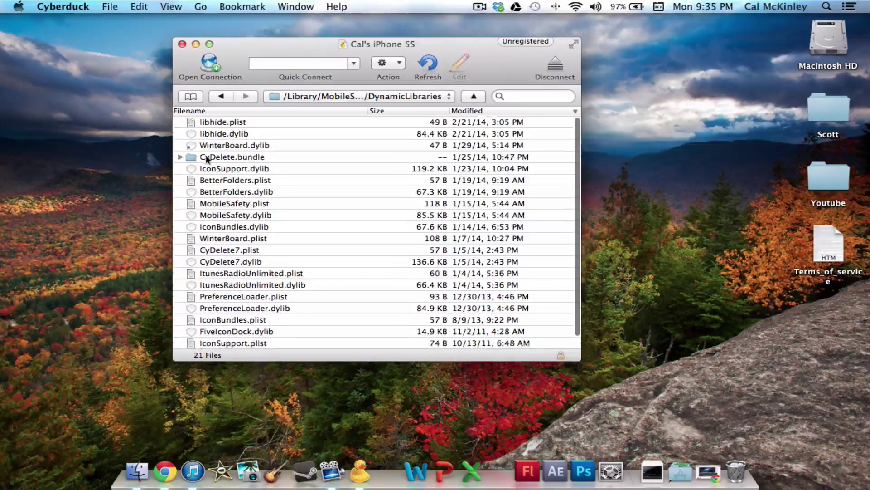
pyautogui.scroll(-2, 240, 214)
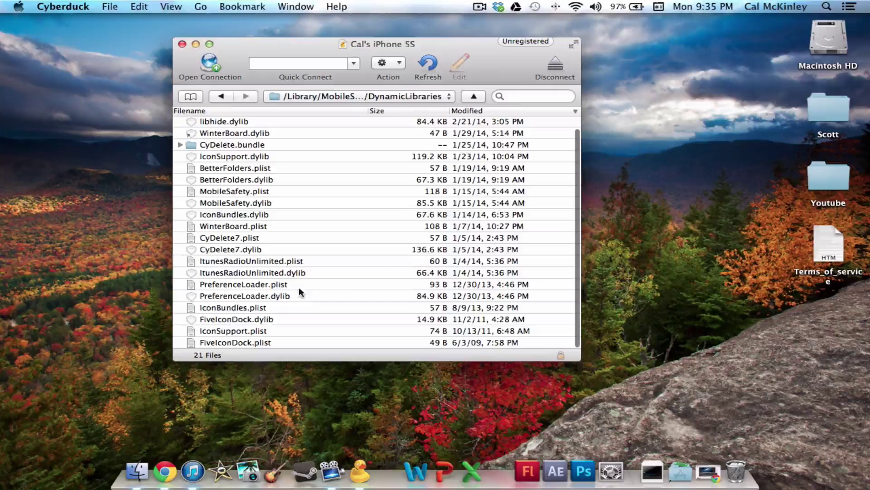
pyautogui.scroll(2, 236, 266)
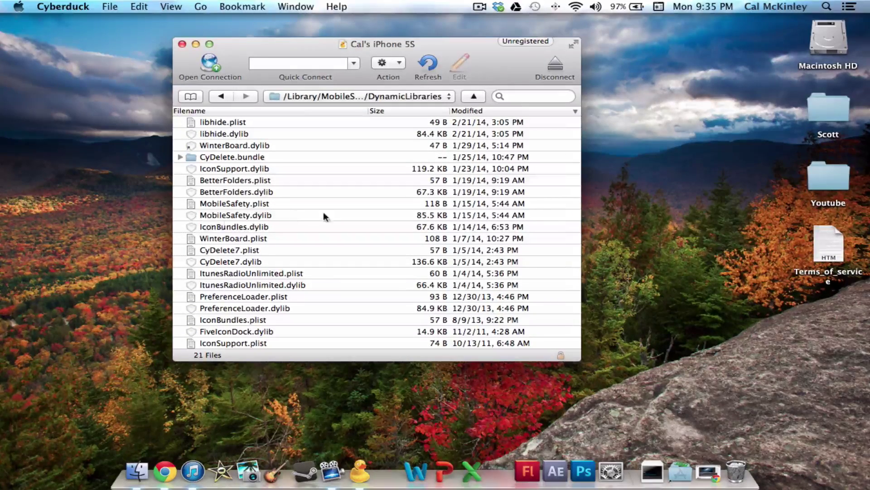
pyautogui.scroll(-2, 294, 252)
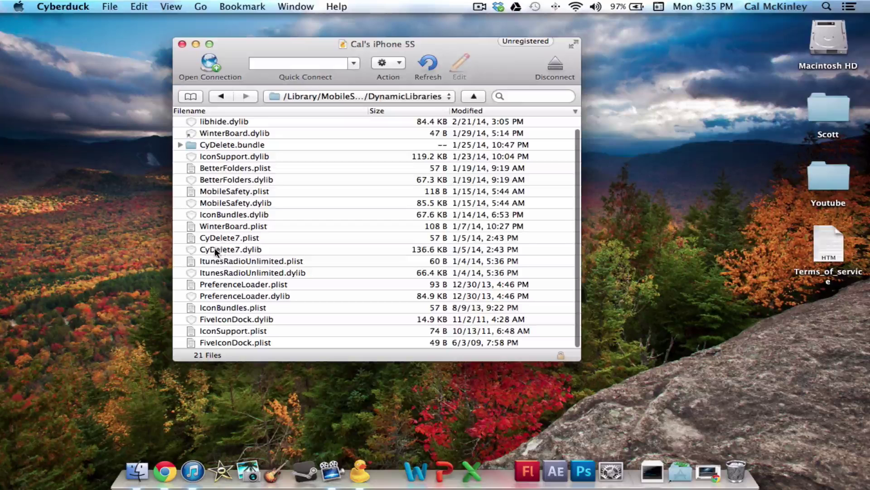
pyautogui.click(340, 253)
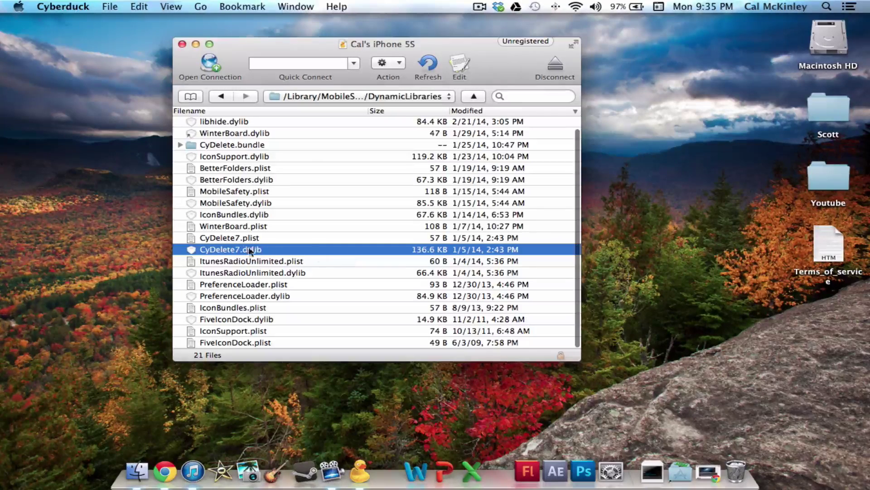
pyautogui.keyDown('shift'); pyautogui.click(232, 237); pyautogui.keyUp('shift')
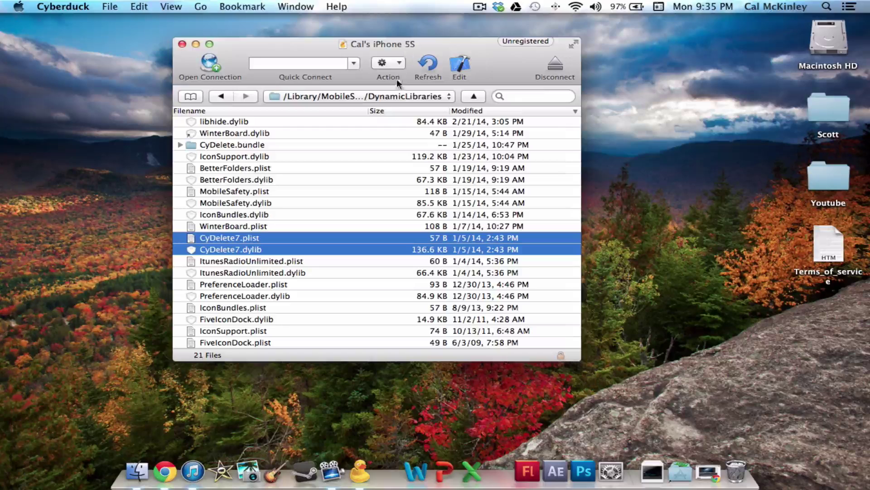
pyautogui.click(400, 62)
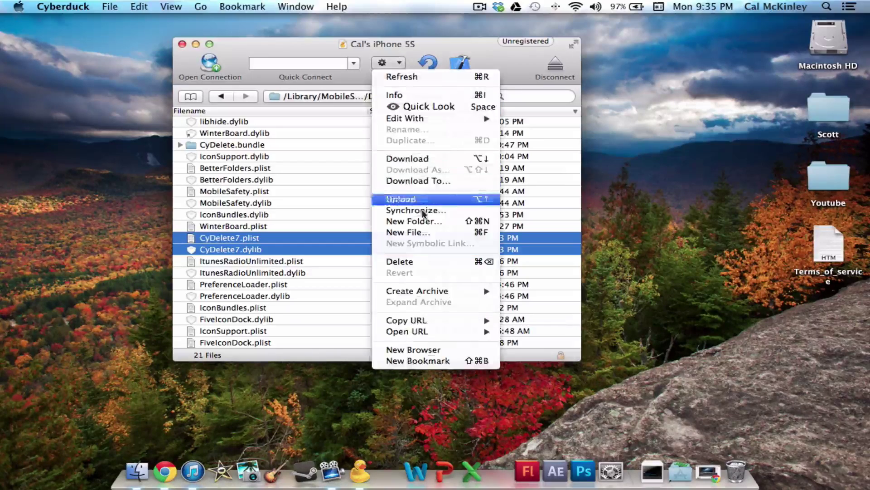
pyautogui.click(412, 261)
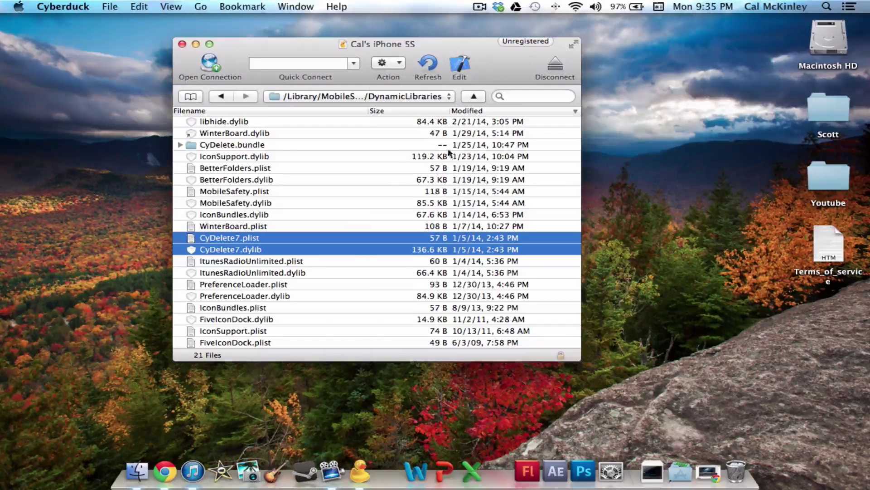
pyautogui.click(222, 263)
pyautogui.click(311, 237)
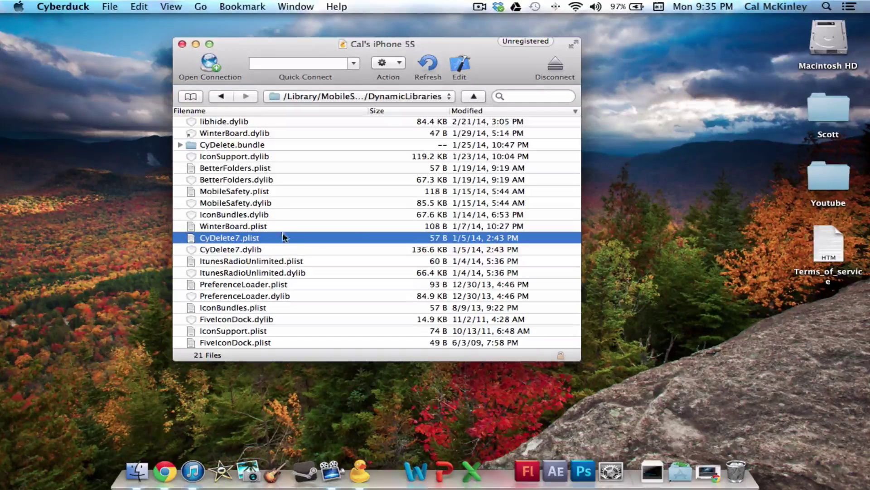
pyautogui.scroll(-1, 301, 285)
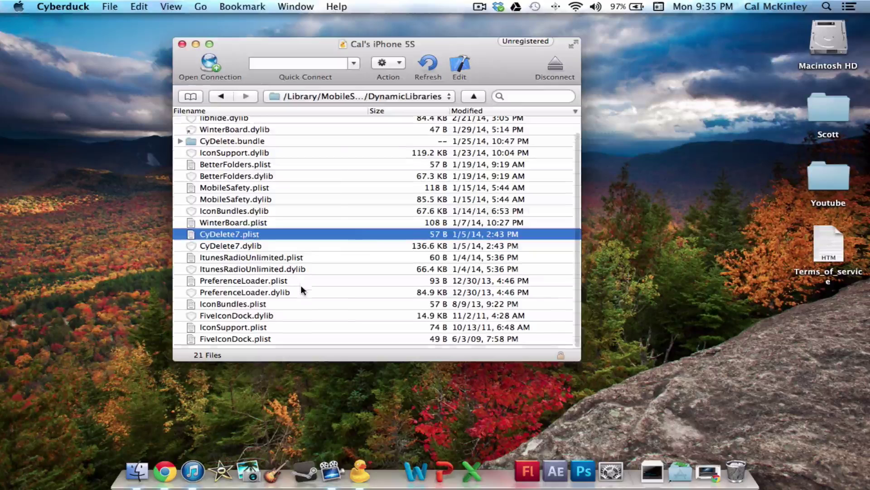
pyautogui.scroll(1, 301, 285)
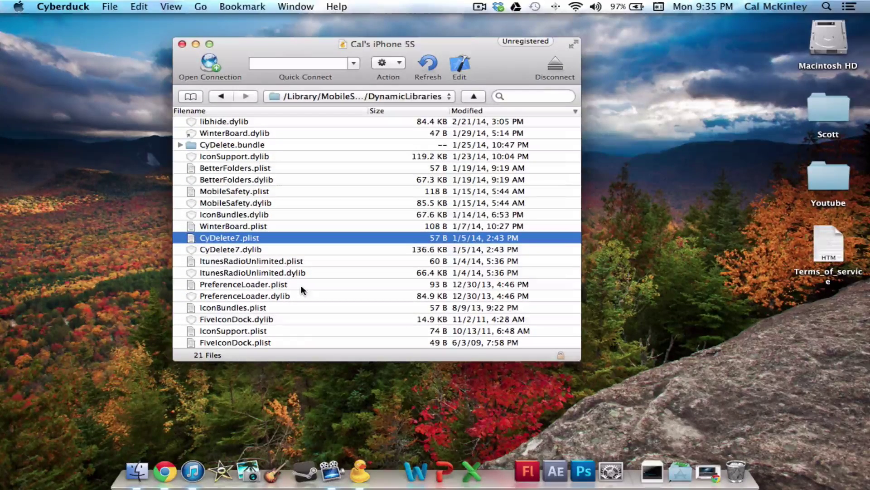
pyautogui.scroll(-1, 287, 322)
pyautogui.scroll(1, 287, 322)
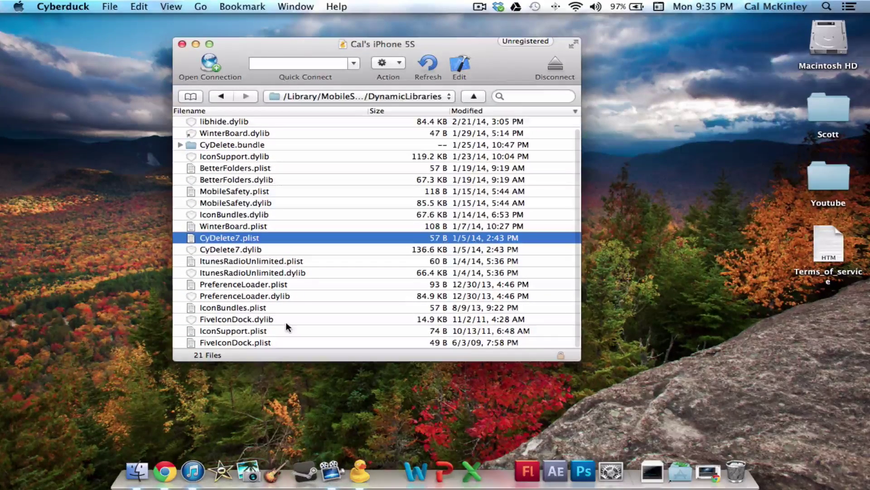
pyautogui.scroll(1, 261, 320)
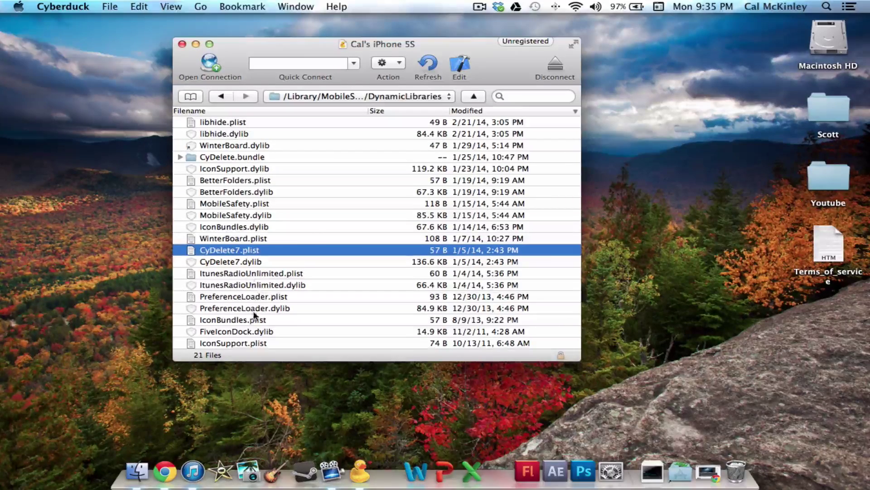
pyautogui.moveTo(249, 273); pyautogui.dragTo(240, 331)
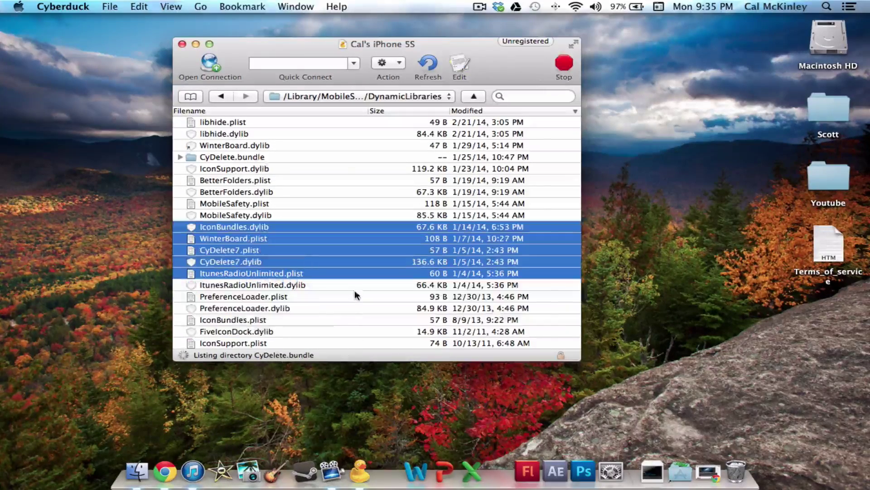
pyautogui.click(344, 320)
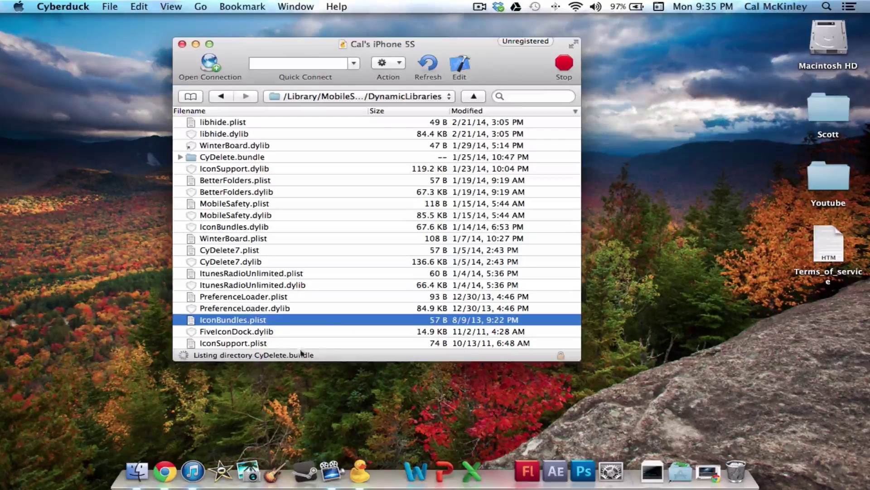
pyautogui.scroll(-1, 329, 345)
pyautogui.scroll(1, 328, 340)
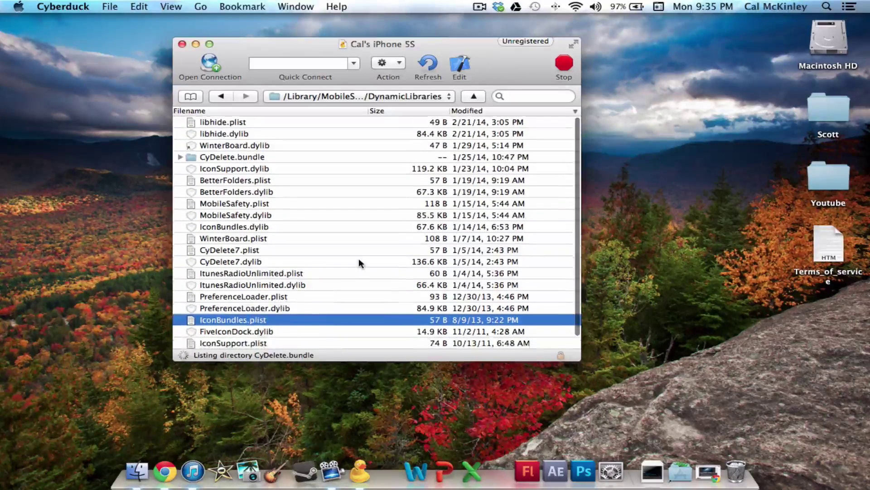